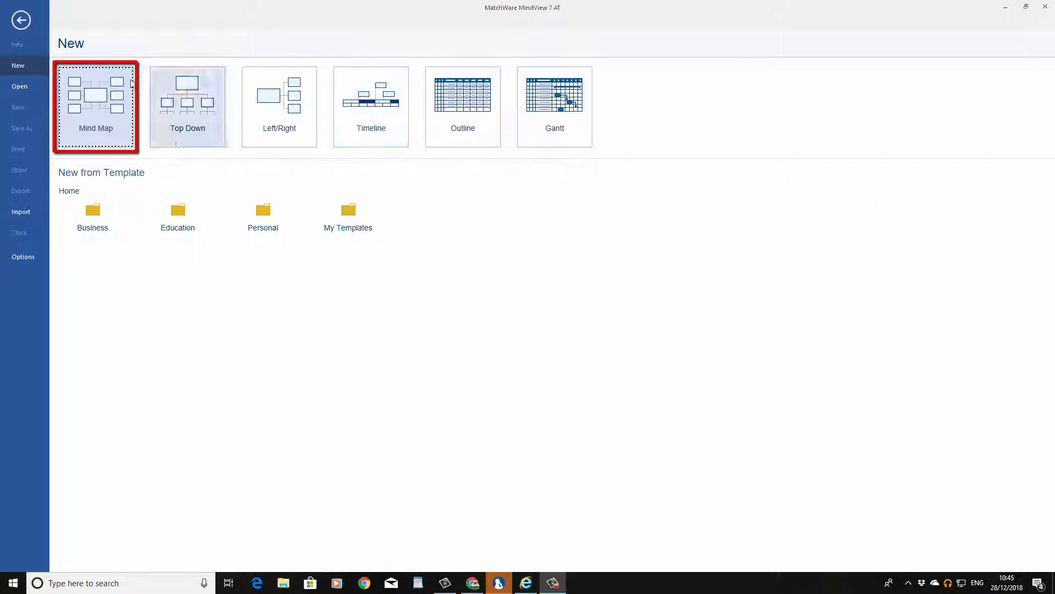
# Create a new Mind Map document and set its page colour to light orange
pyautogui.click(86, 109)
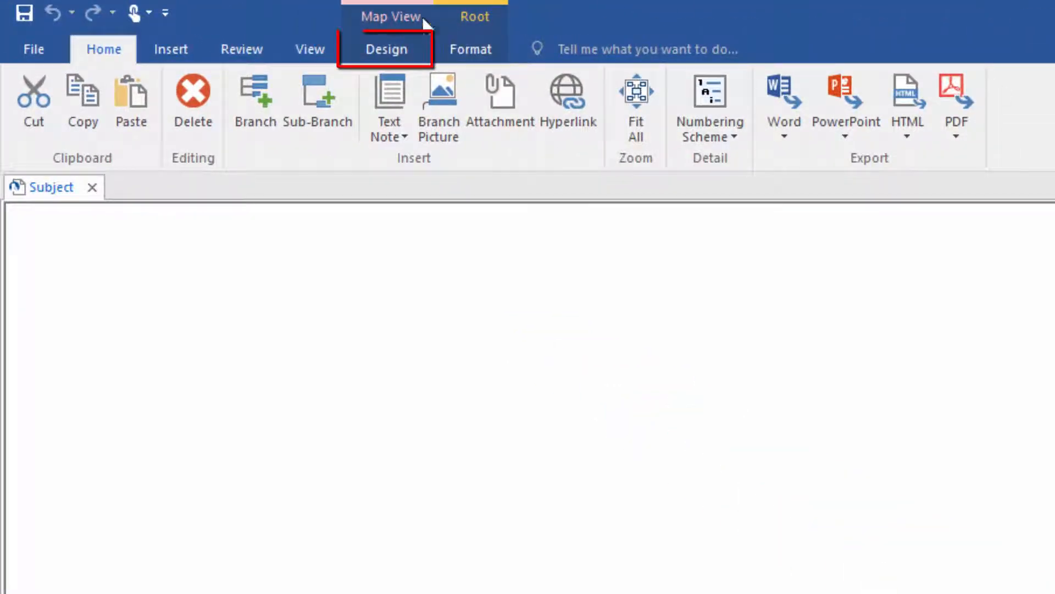
pyautogui.click(389, 50)
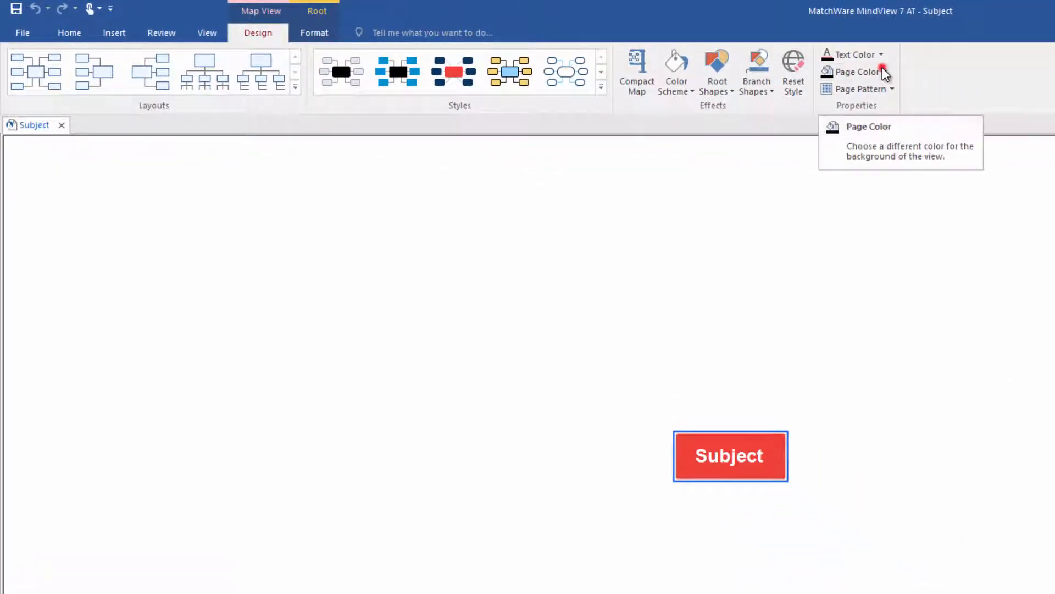
pyautogui.click(885, 72)
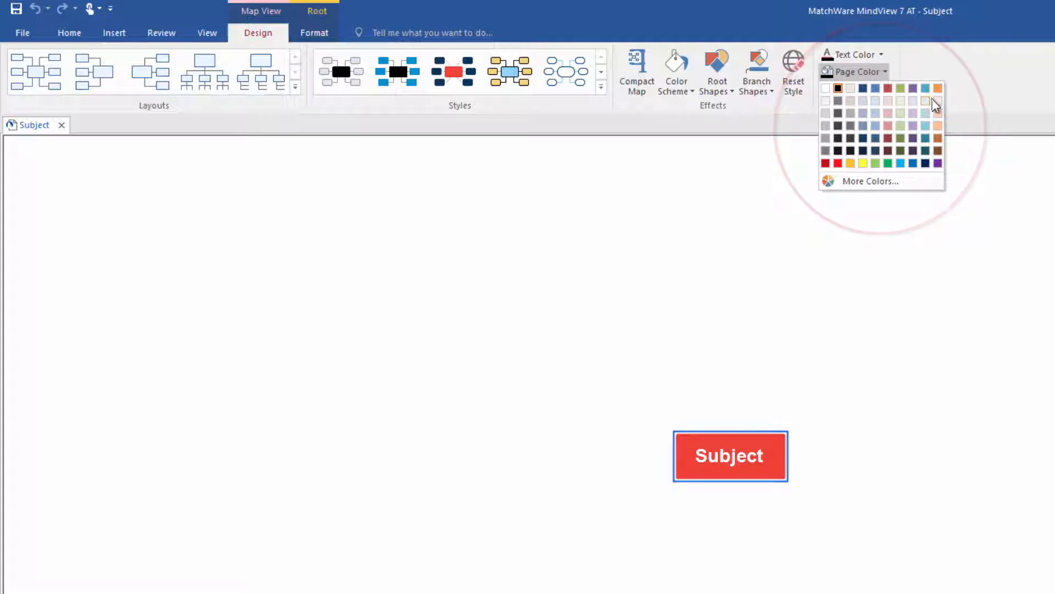
pyautogui.click(938, 113)
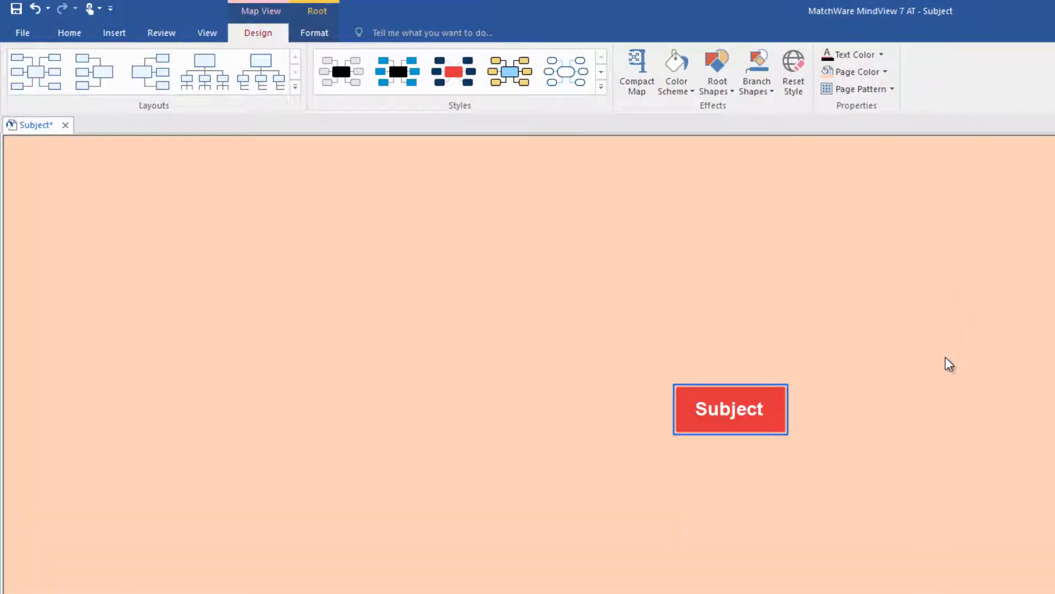
pyautogui.click(909, 370)
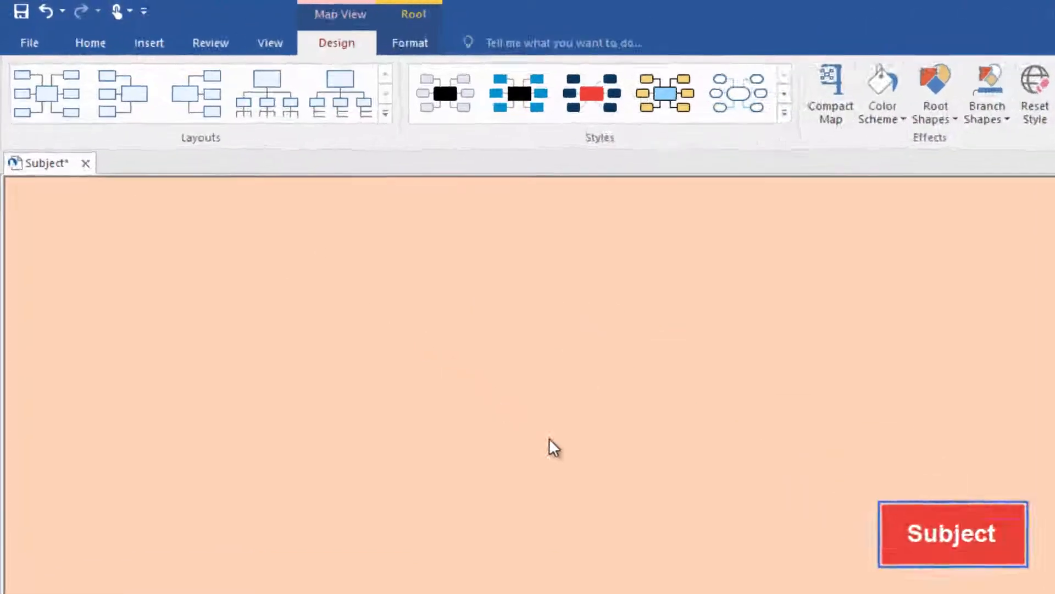
# Save the map as Subject.mvdx in a new Desktop folder named "mind map test"
pyautogui.click(29, 43)
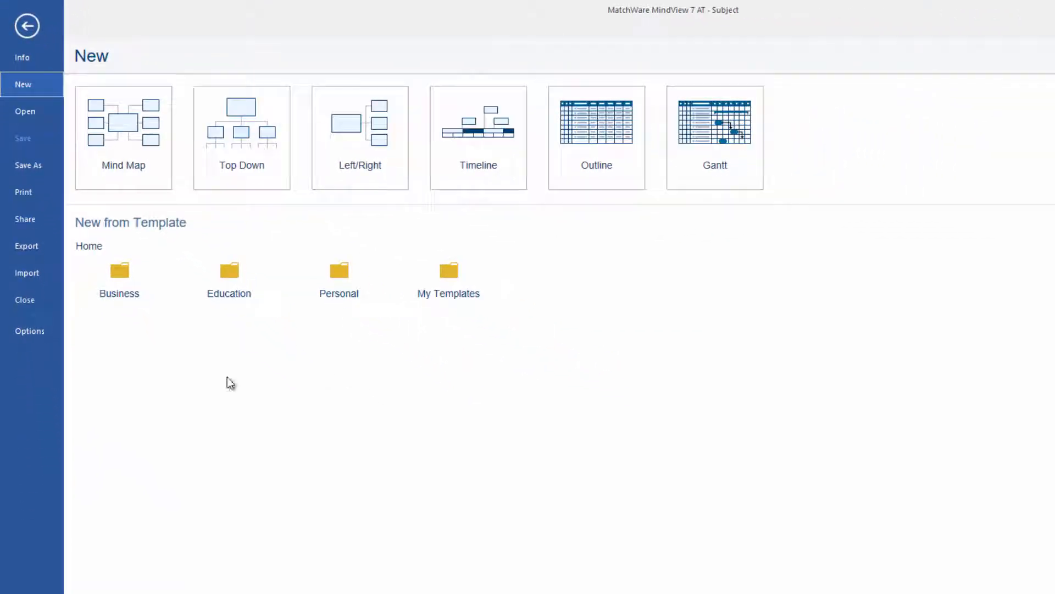
pyautogui.click(28, 222)
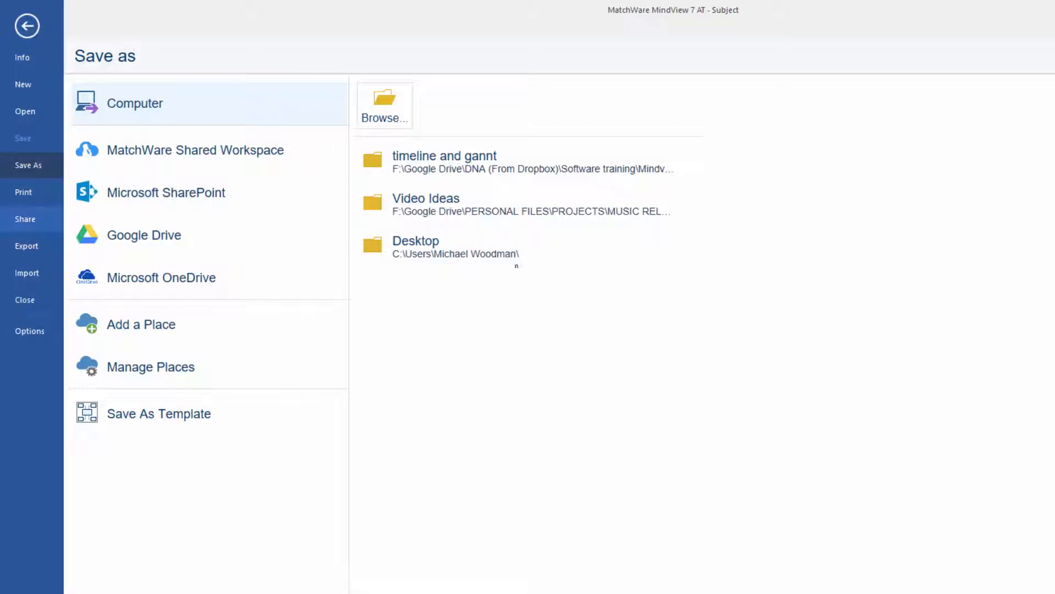
pyautogui.click(383, 109)
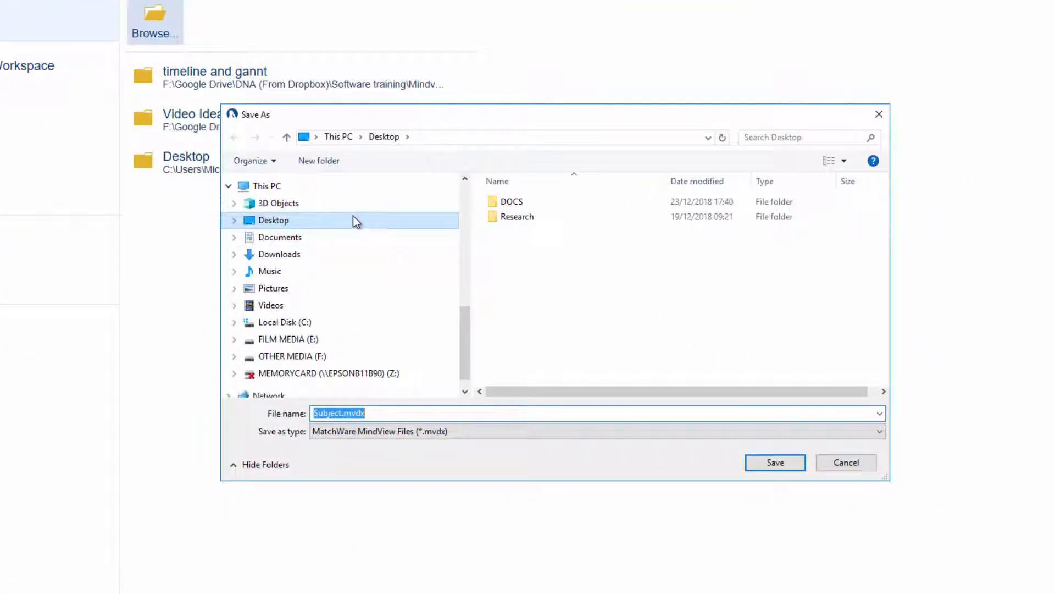
pyautogui.click(315, 161)
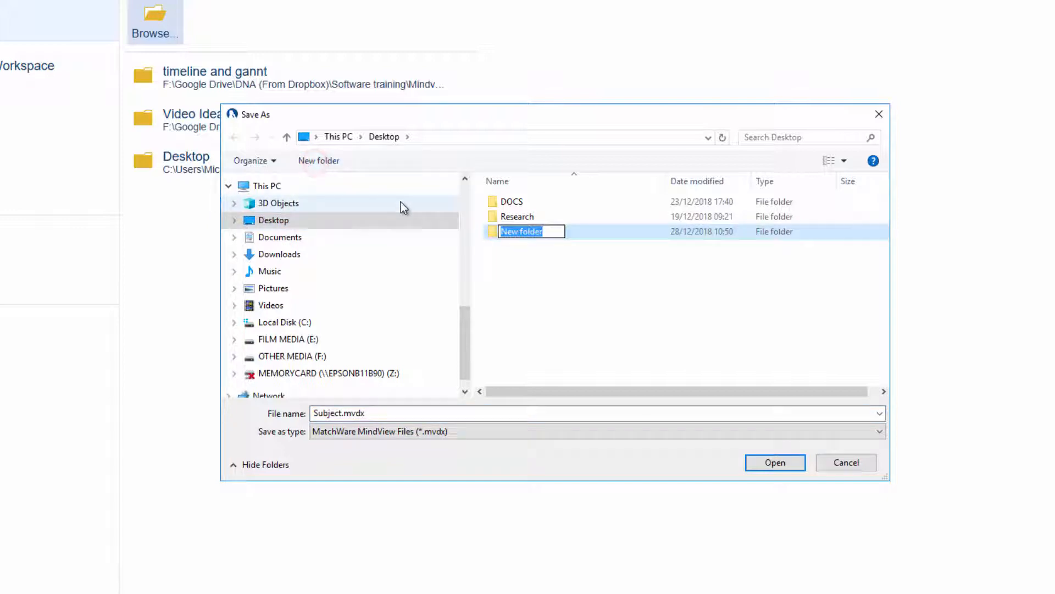
pyautogui.write('mind map test')
pyautogui.press('Return')
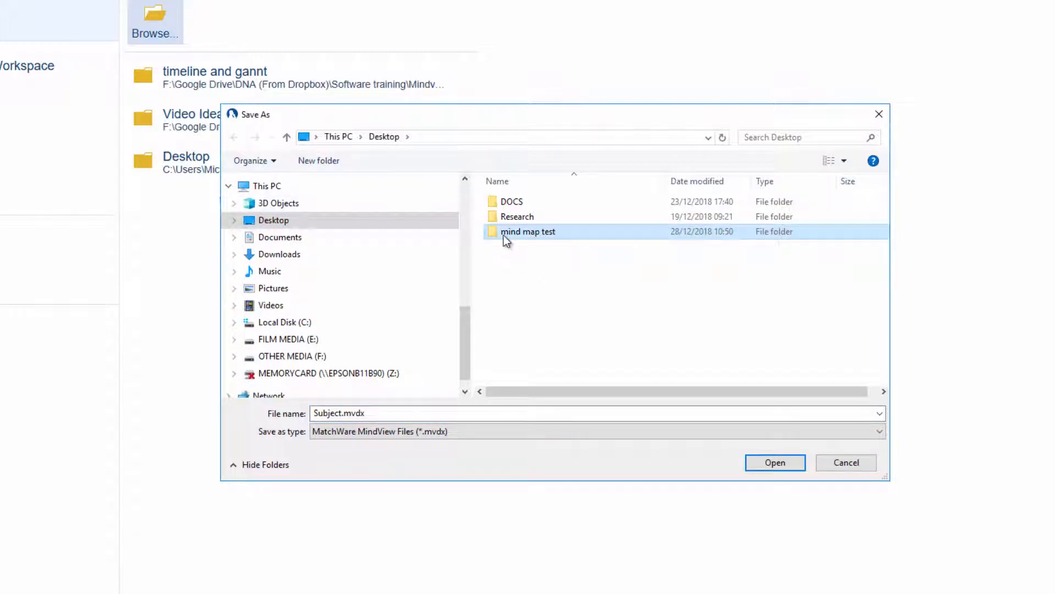
pyautogui.doubleClick(510, 235)
pyautogui.click(775, 462)
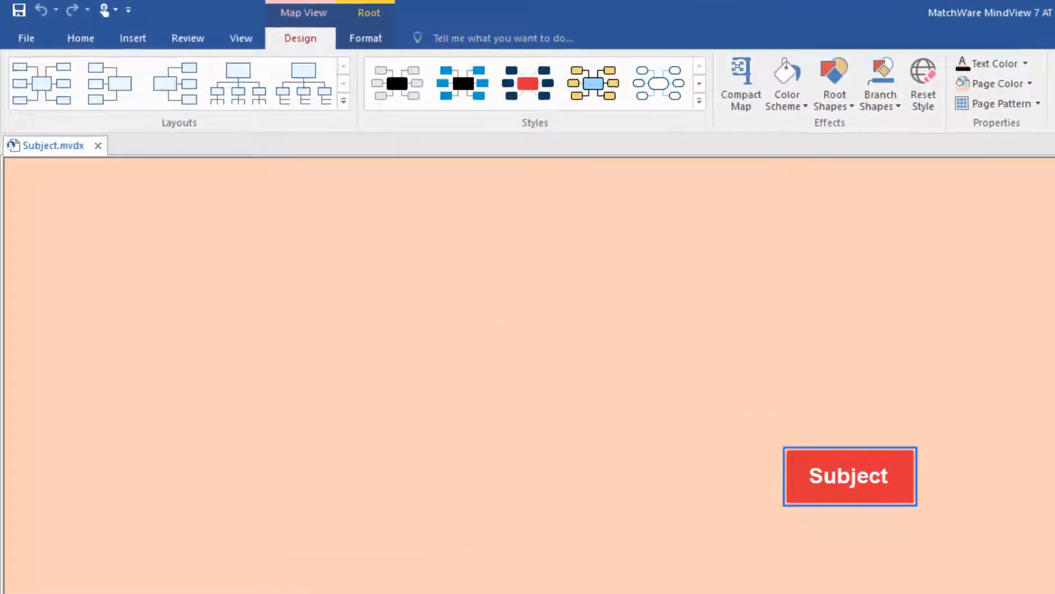
# Add a trial branch to the Subject root topic and delete it again
pyautogui.click(81, 38)
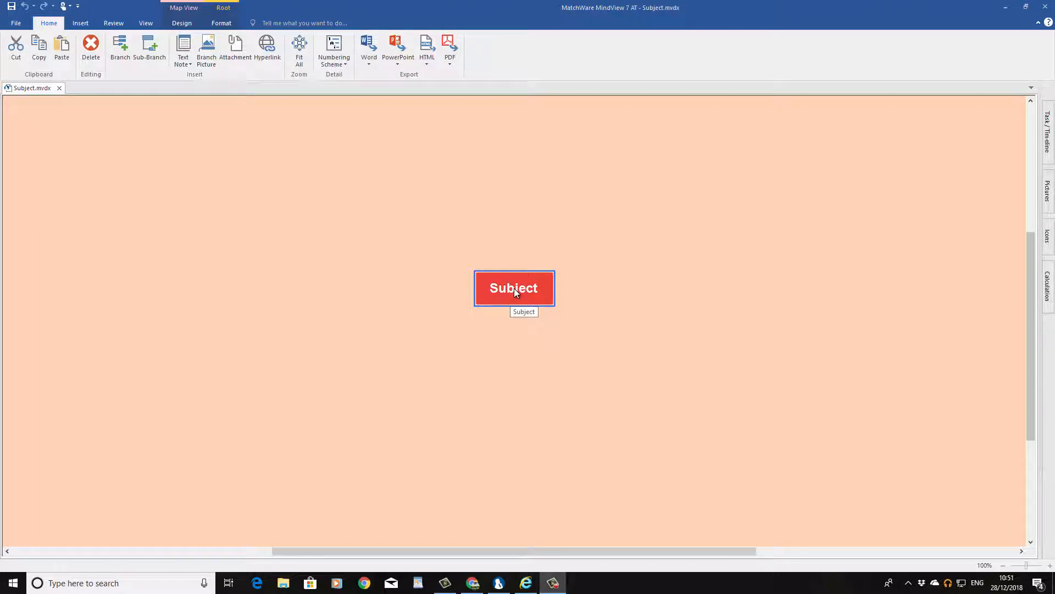
pyautogui.click(495, 342)
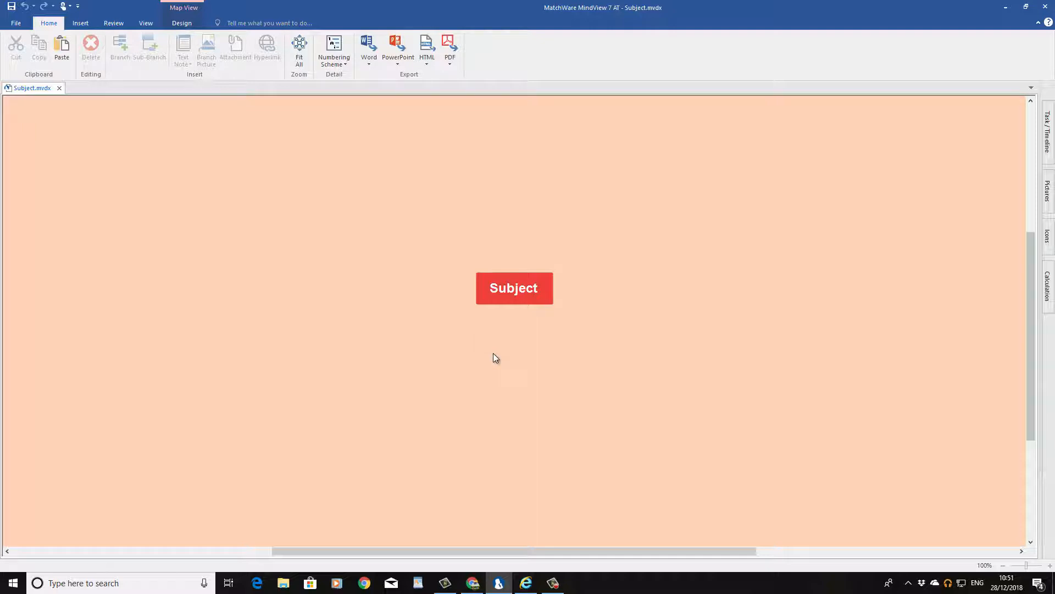
pyautogui.click(510, 280)
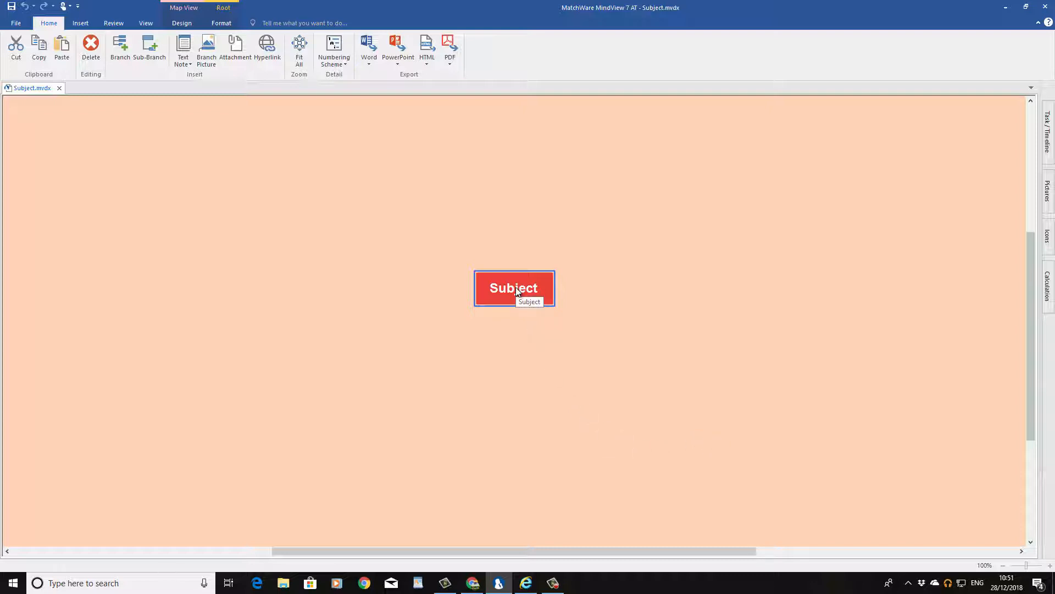
pyautogui.click(550, 282)
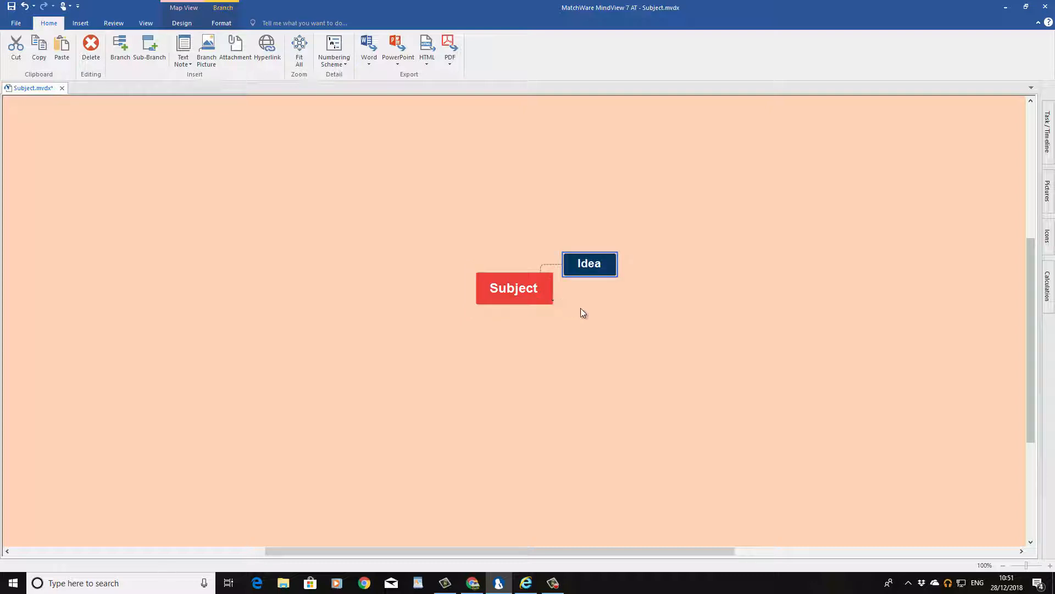
pyautogui.click(625, 331)
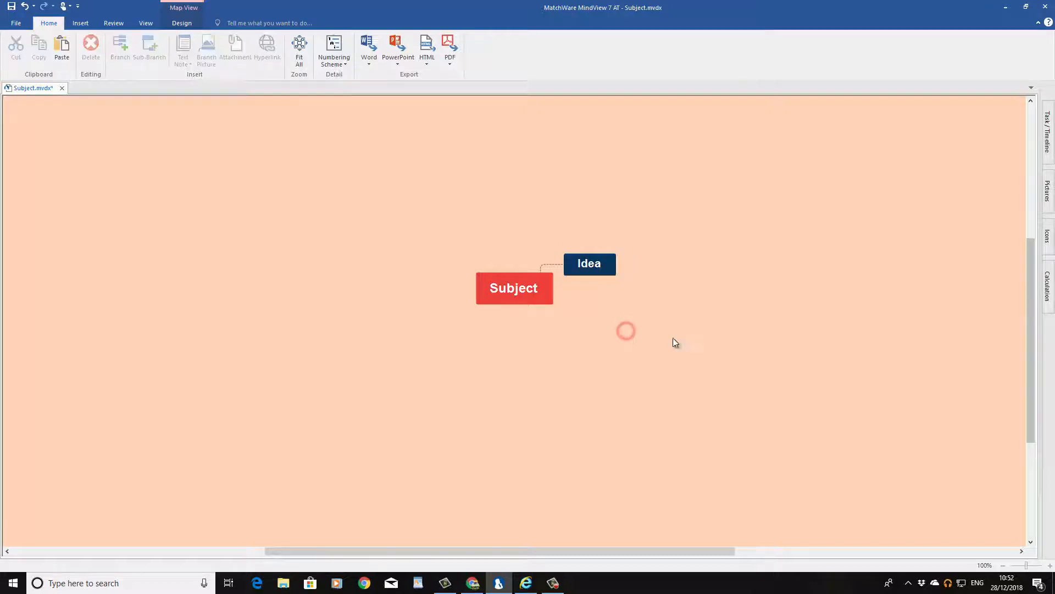
pyautogui.moveTo(733, 347); pyautogui.dragTo(601, 247)
pyautogui.press('Delete')
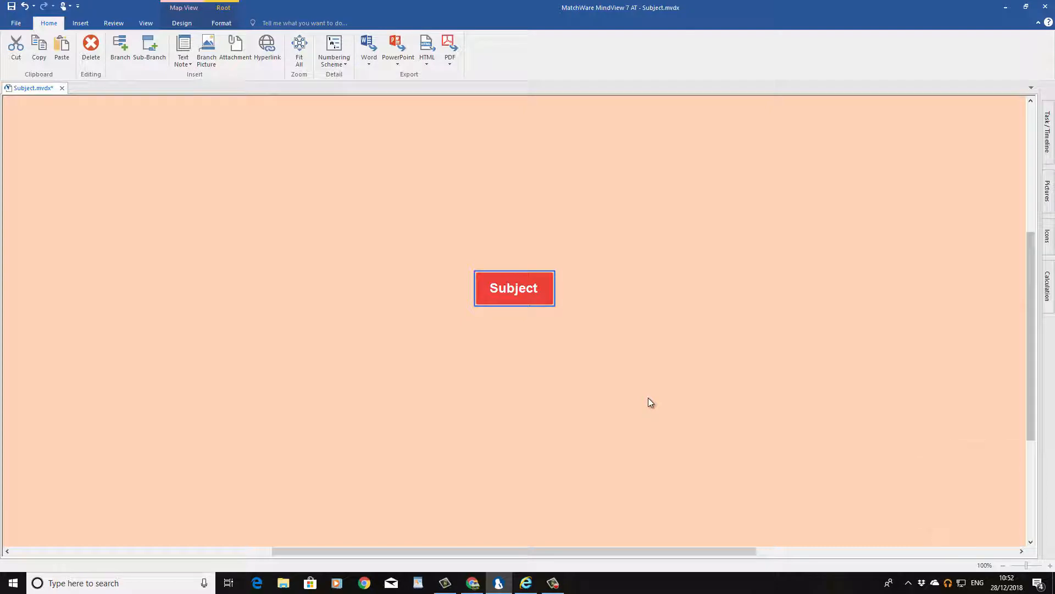
# Rename the root topic as "Making a cup of tea"
pyautogui.write('M')
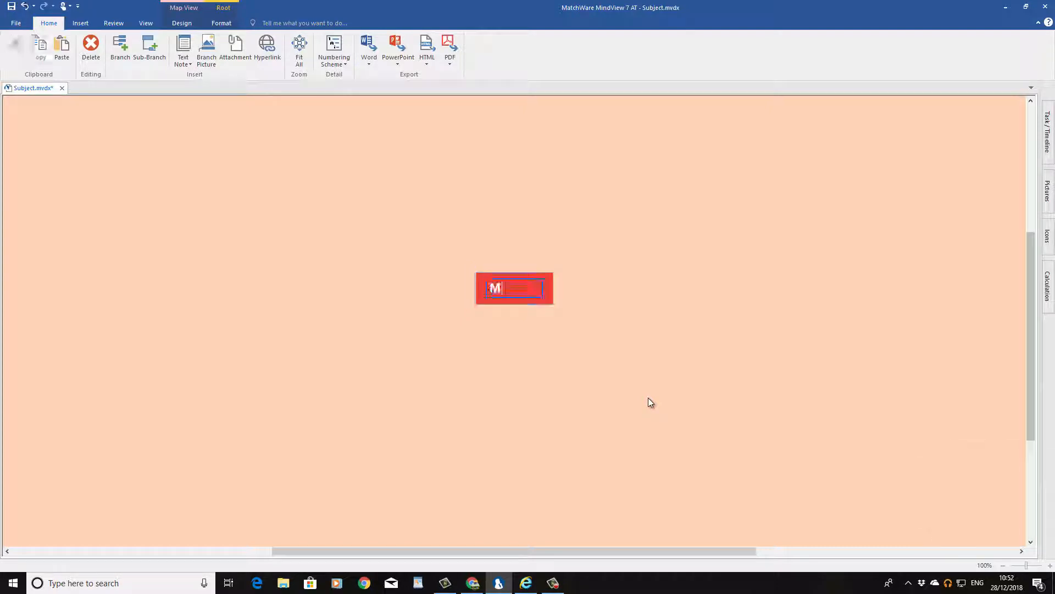
pyautogui.write('aking a cup of tea')
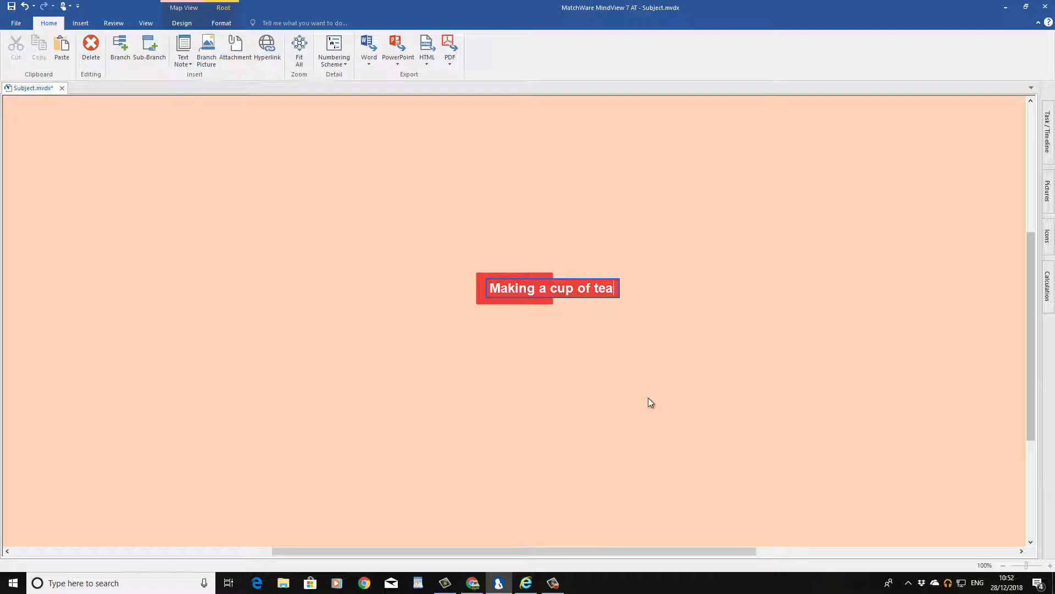
pyautogui.press('Return')
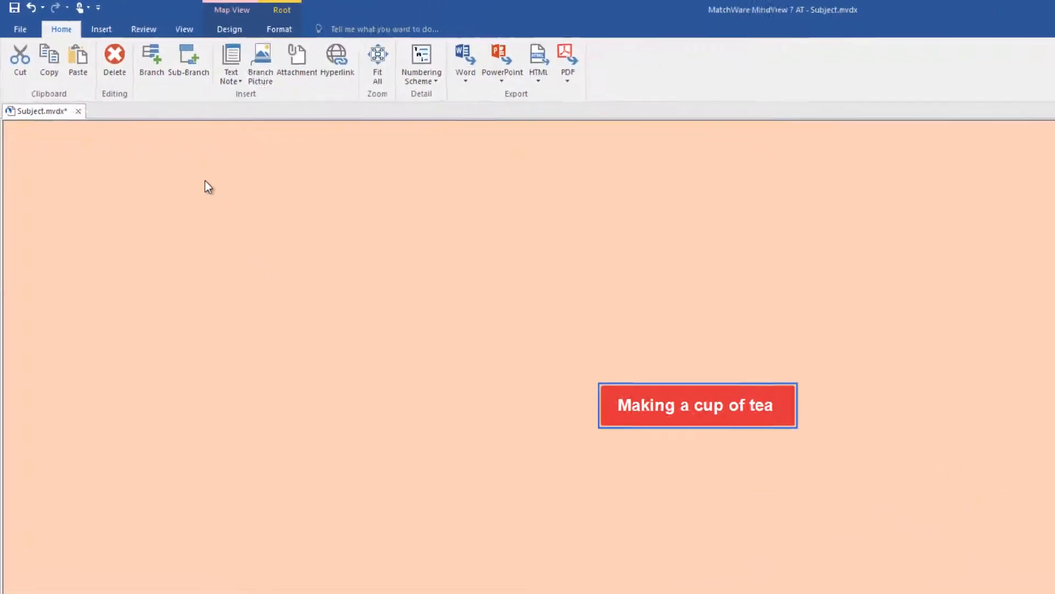
# Add a branch with two sub-branches to the root topic, and give the upper sub-branch its own sub-branch
pyautogui.click(188, 65)
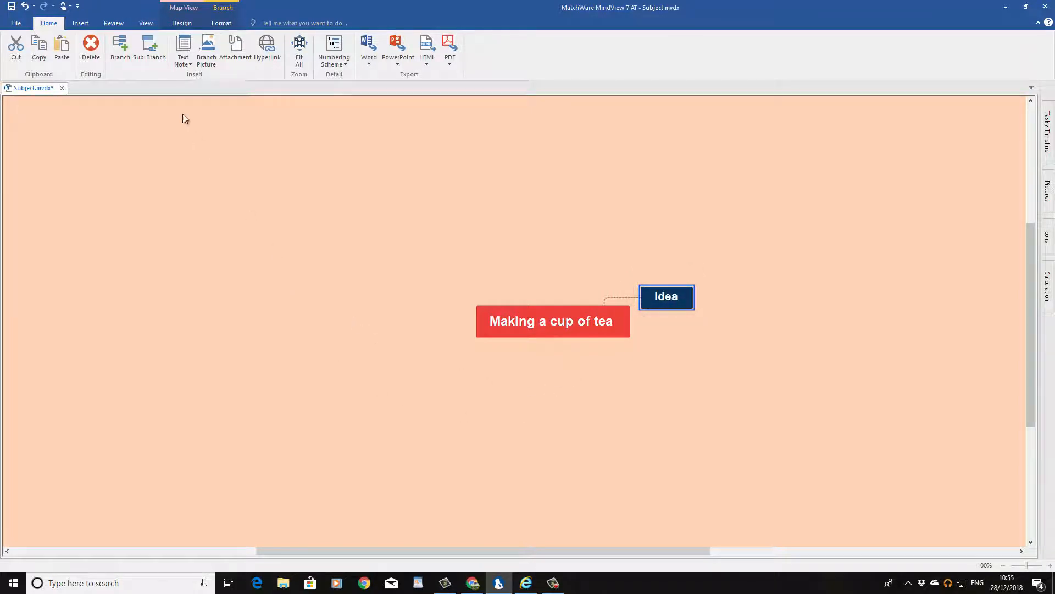
pyautogui.click(153, 56)
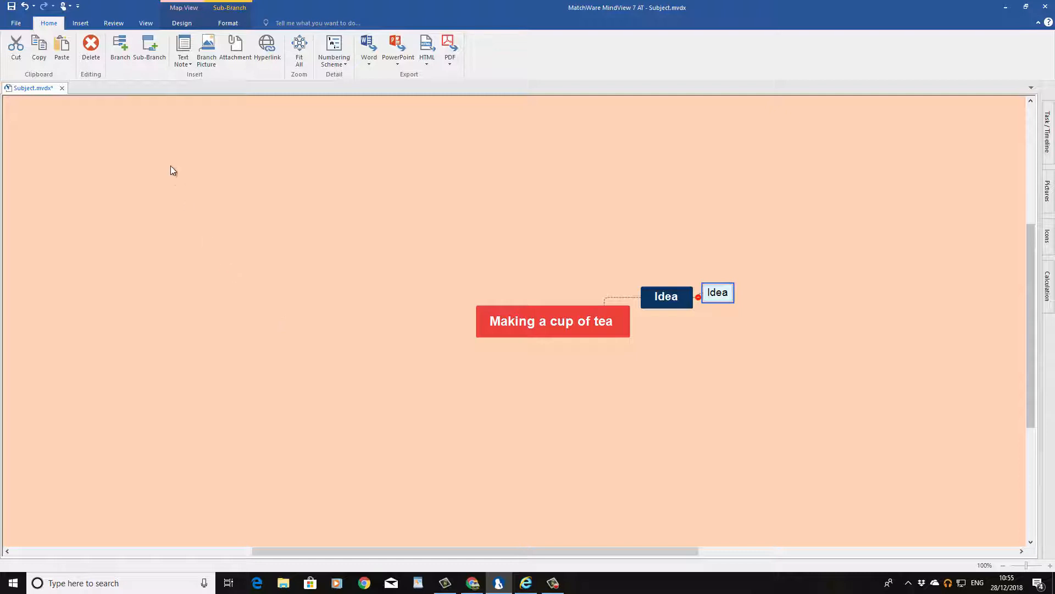
pyautogui.click(121, 57)
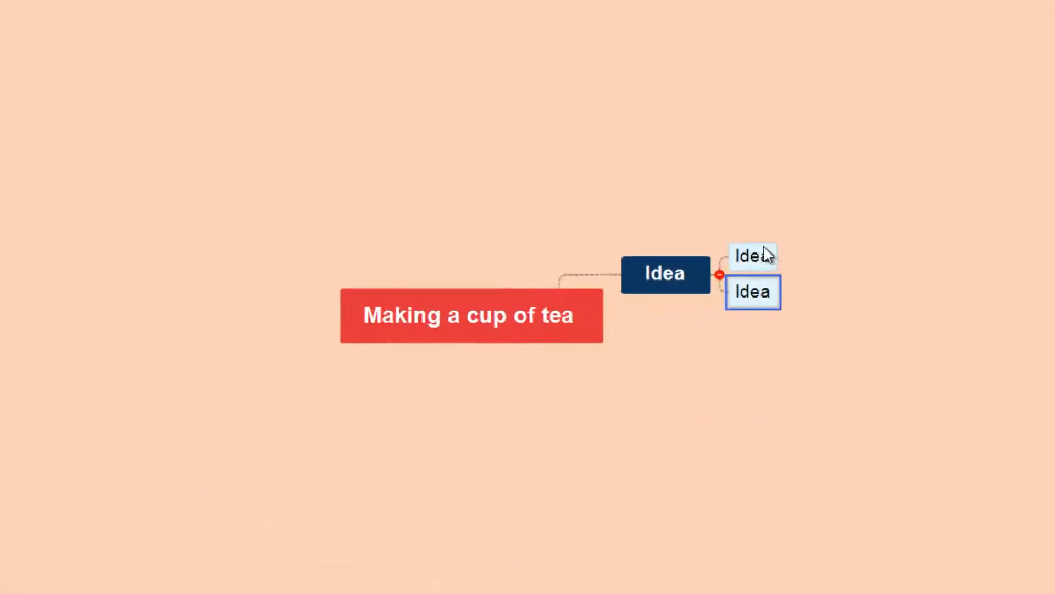
pyautogui.click(764, 255)
pyautogui.click(757, 291)
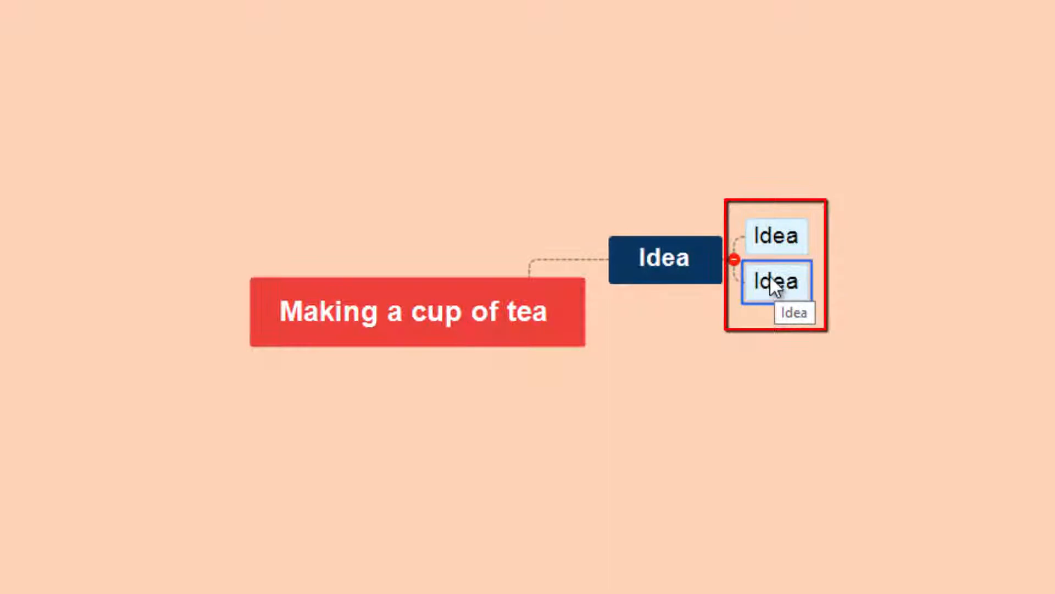
pyautogui.click(771, 240)
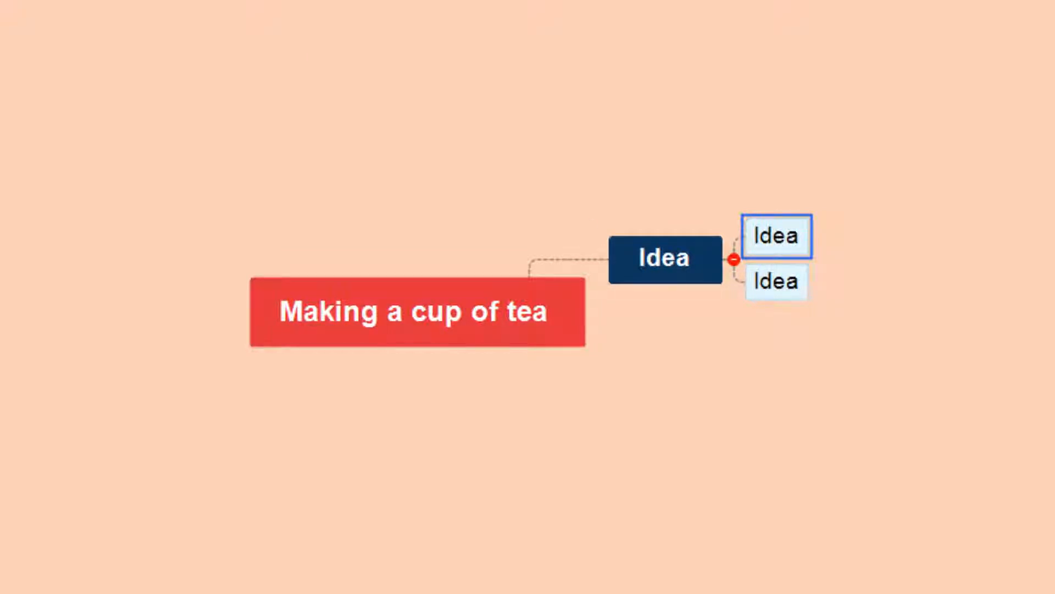
pyautogui.press('Insert')
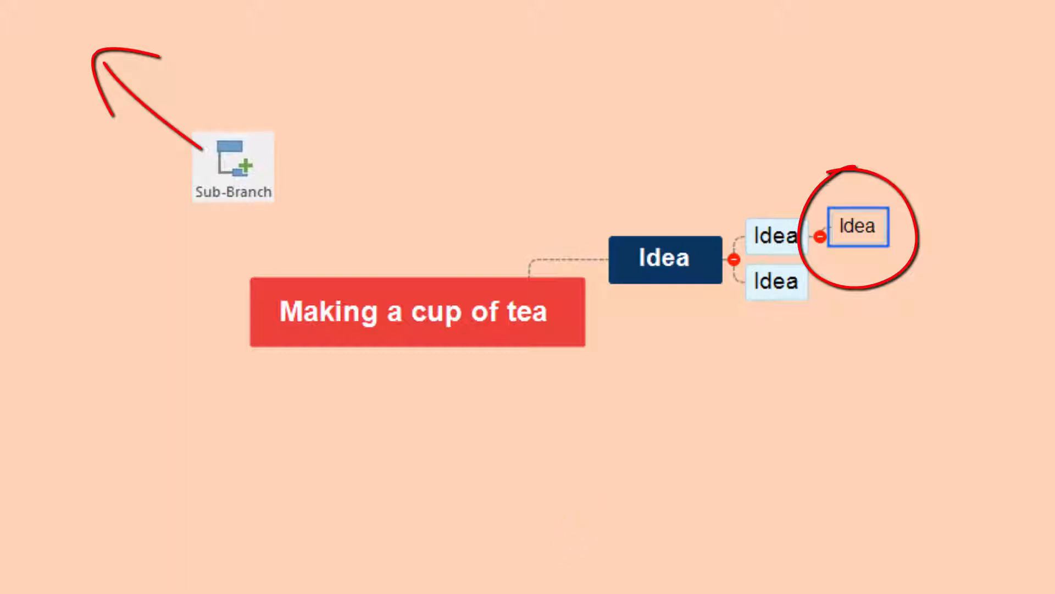
# Delete the Idea branch together with all of its sub-branches
pyautogui.moveTo(904, 402)
pyautogui.mouseDown()
pyautogui.moveTo(770, 294)
pyautogui.moveTo(659, 237)
pyautogui.mouseUp()
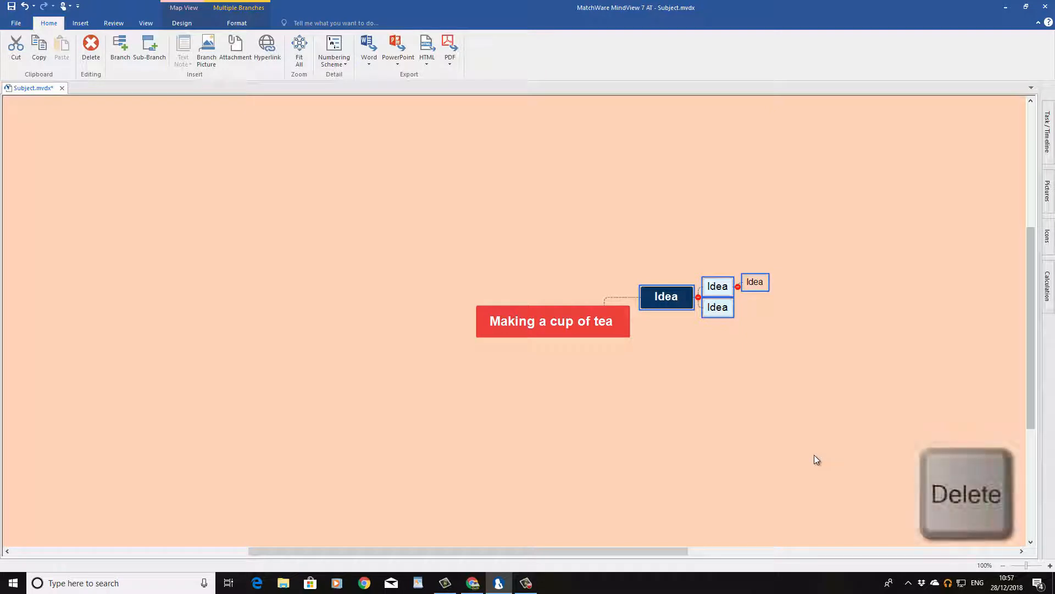
pyautogui.press('Delete')
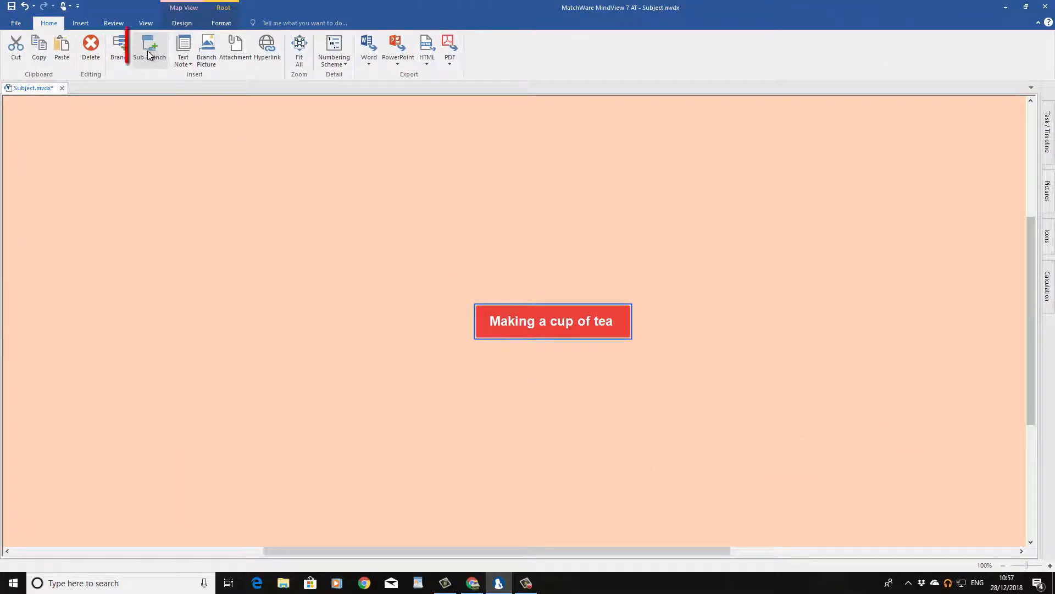
# Add two branches labelled "Tea" and "Water" to the "Making a cup of tea" root topic
pyautogui.click(149, 50)
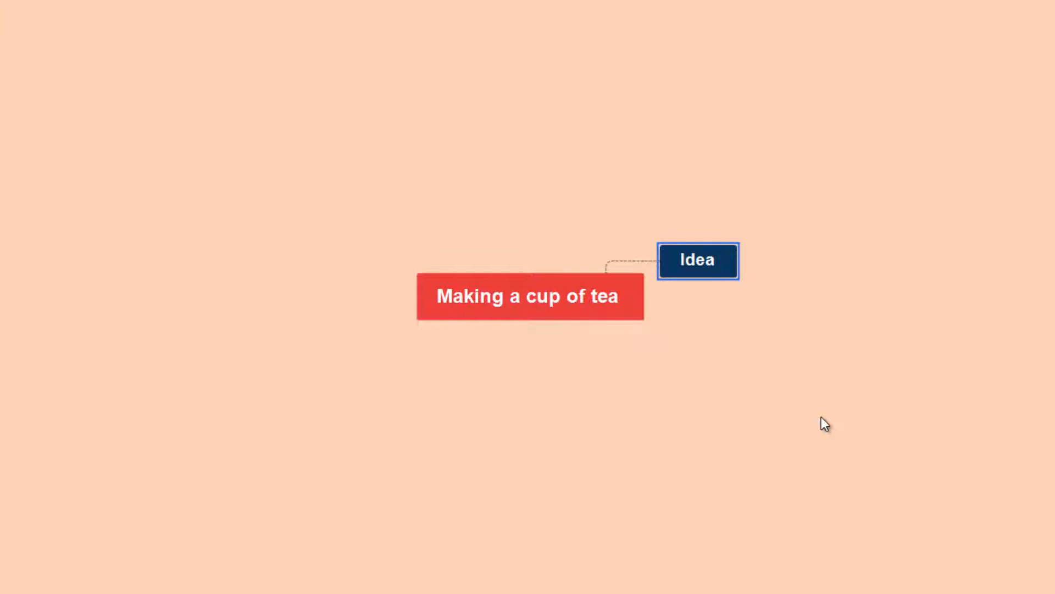
pyautogui.write('te')
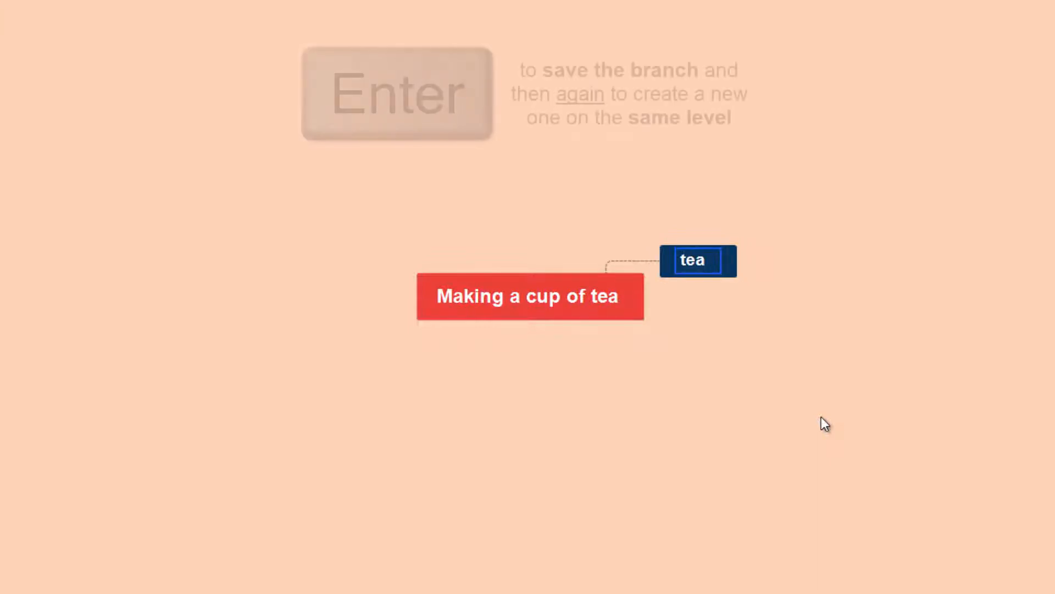
pyautogui.press('Return')
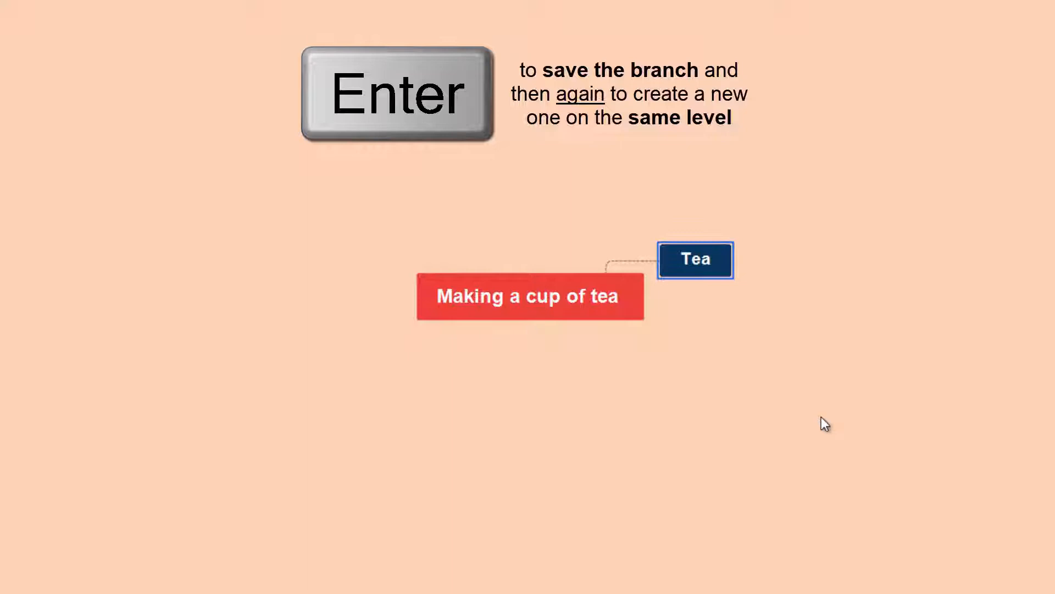
pyautogui.press('Return')
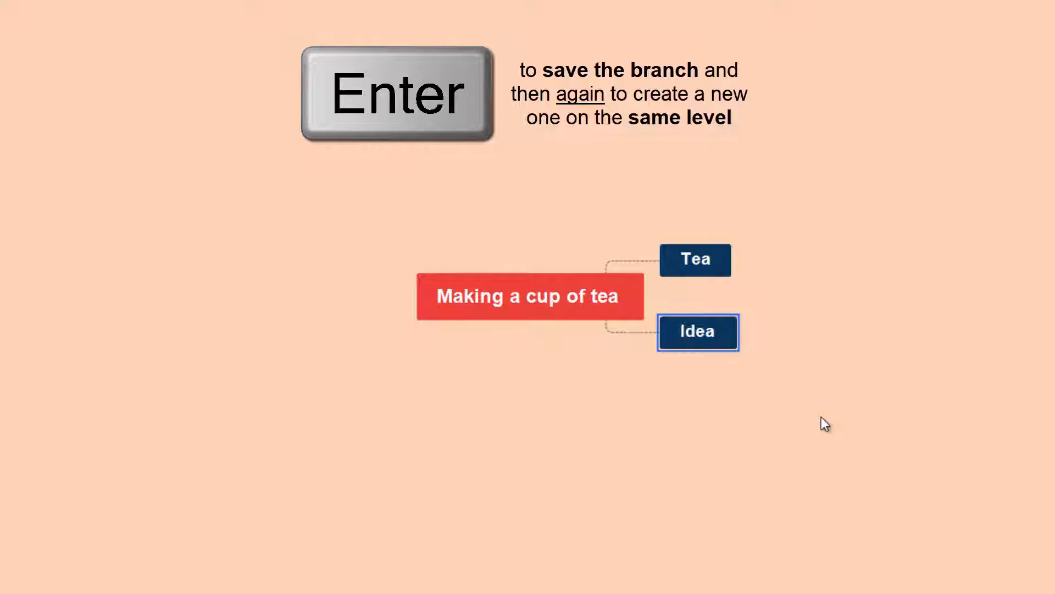
pyautogui.write('Water')
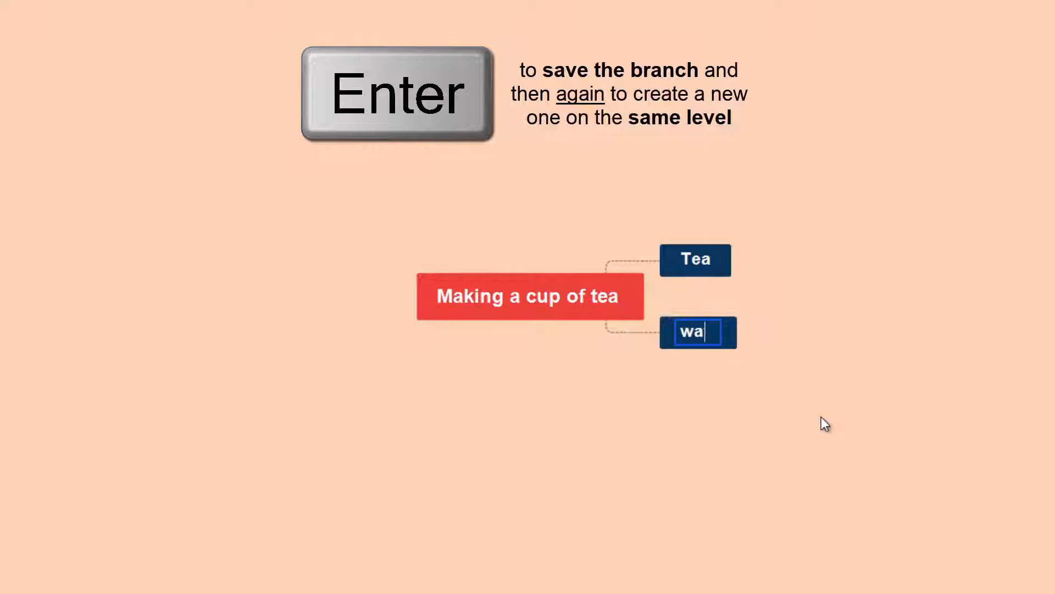
pyautogui.press('Return')
# Add two more branches on the same level, labelled "Water" and "Sugar"
pyautogui.press('Return')
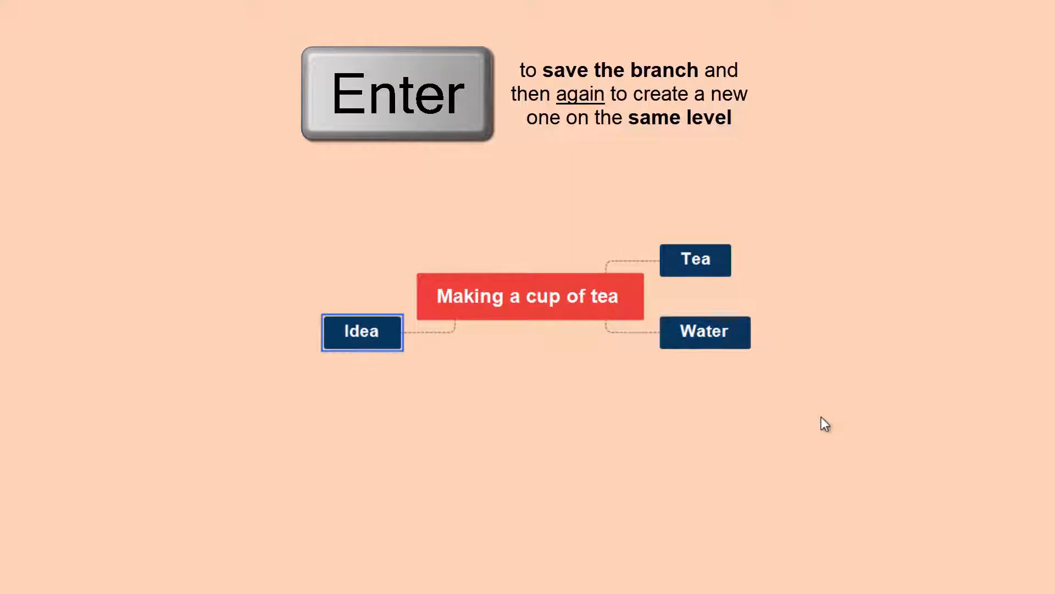
pyautogui.write('water')
pyautogui.press('Return')
pyautogui.press('Return')
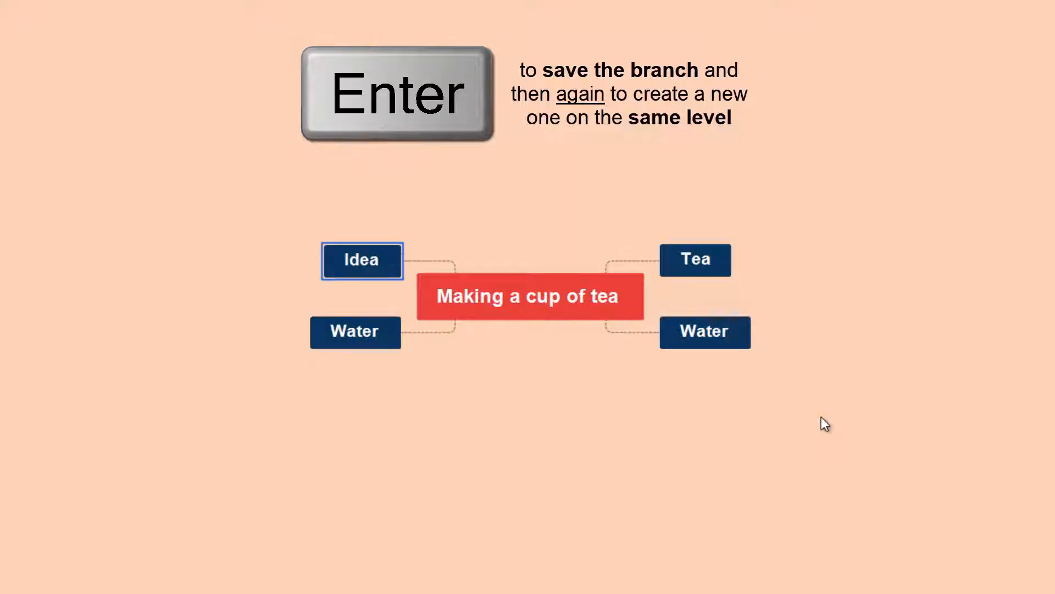
pyautogui.write('sugar')
pyautogui.press('Return')
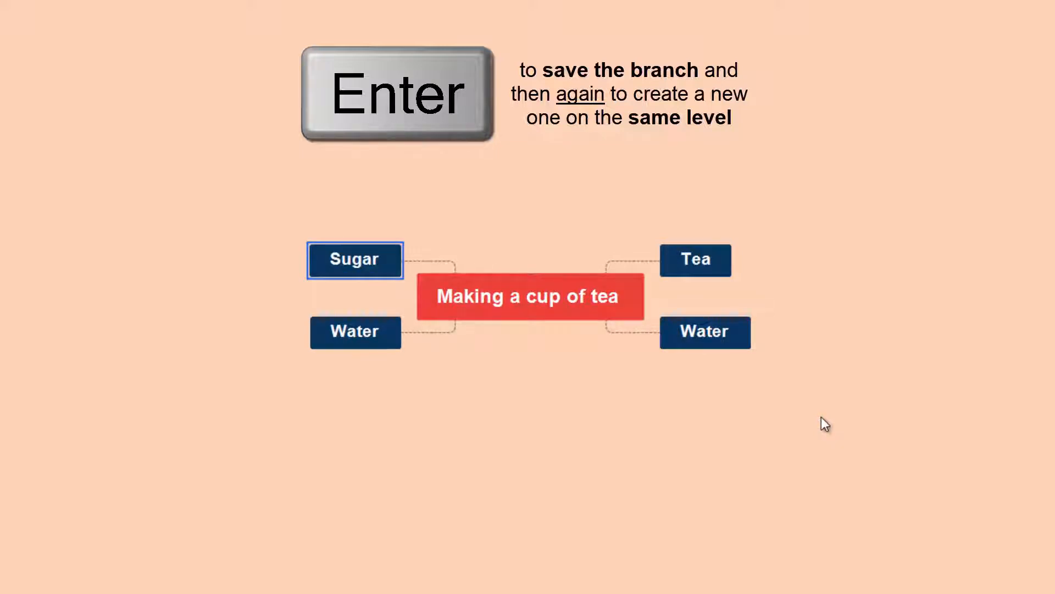